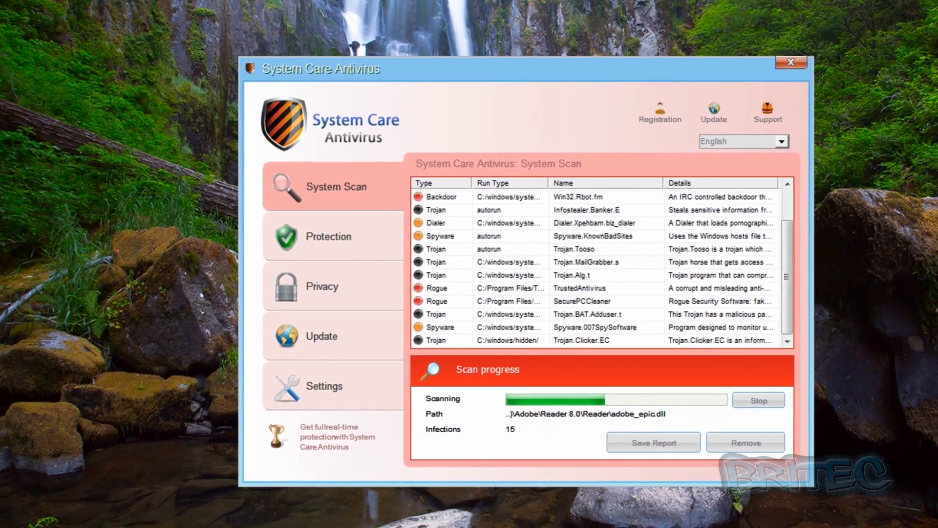
# Bring the PORTABLE folder with the FileGovernor programs in front of System Care Antivirus.
pyautogui.hotkey('alt', 'Tab')
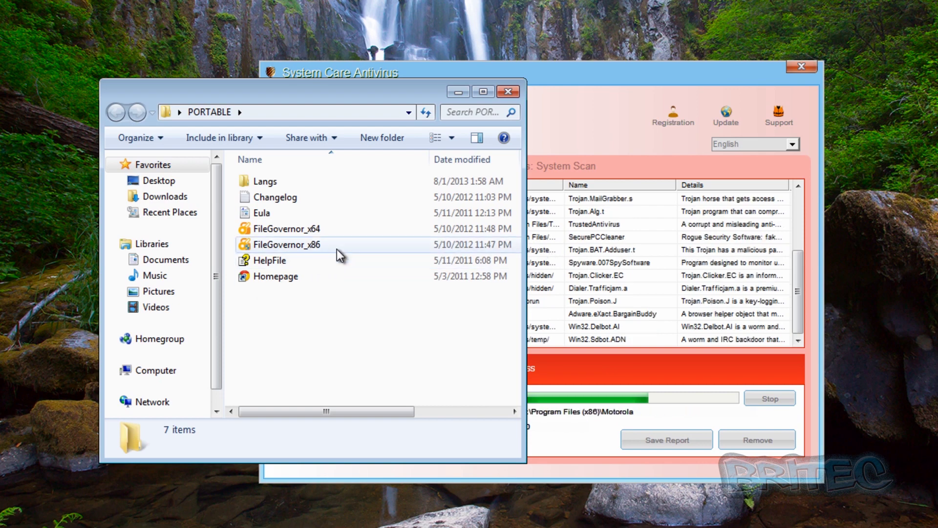
# Set Folder Options to show hidden files and to stop hiding known file extensions.
pyautogui.moveTo(316, 249)
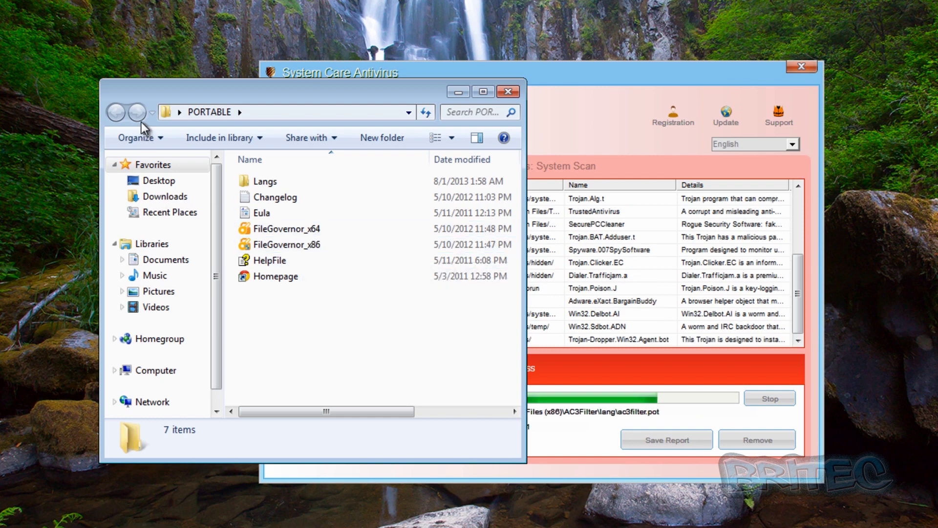
pyautogui.click(141, 137)
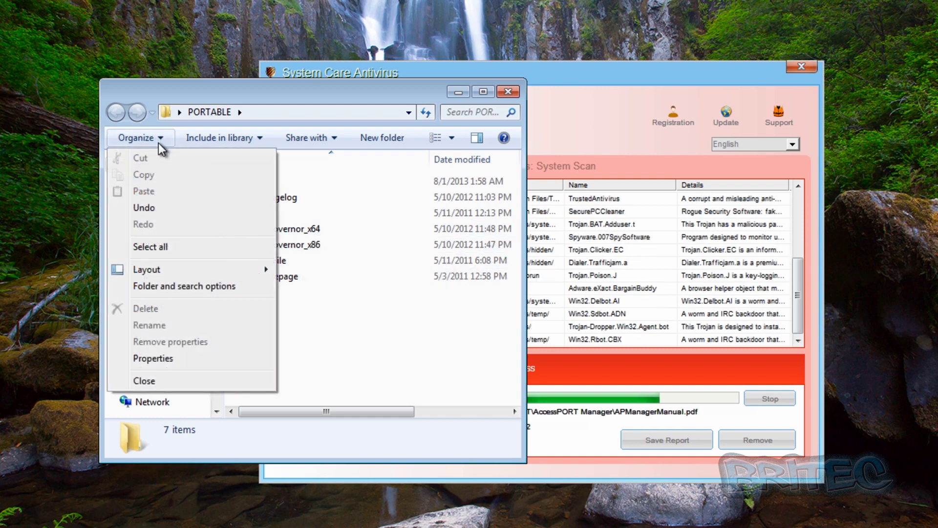
pyautogui.click(166, 287)
pyautogui.click(189, 174)
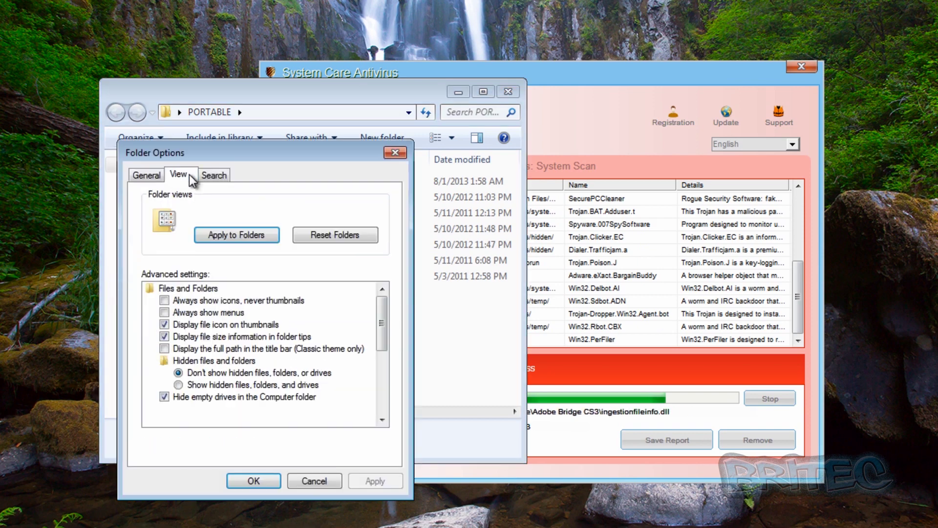
pyautogui.click(254, 384)
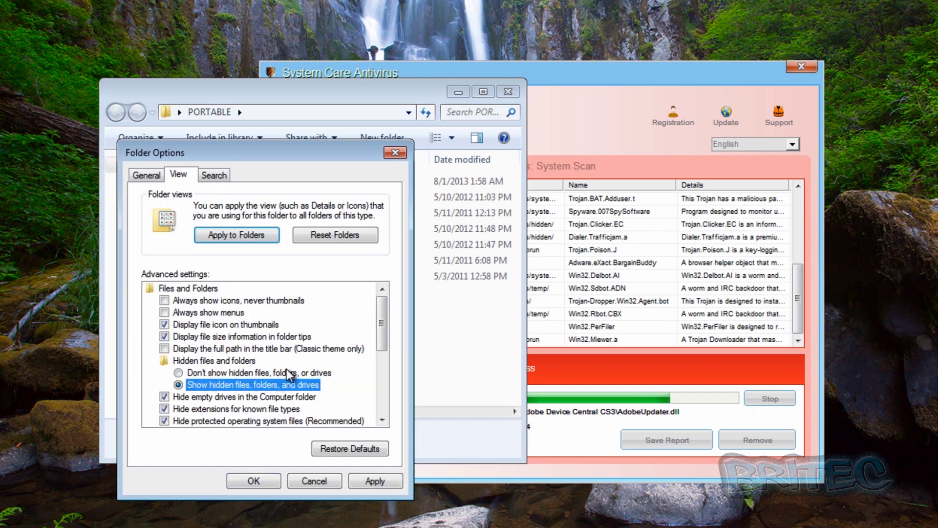
pyautogui.click(166, 408)
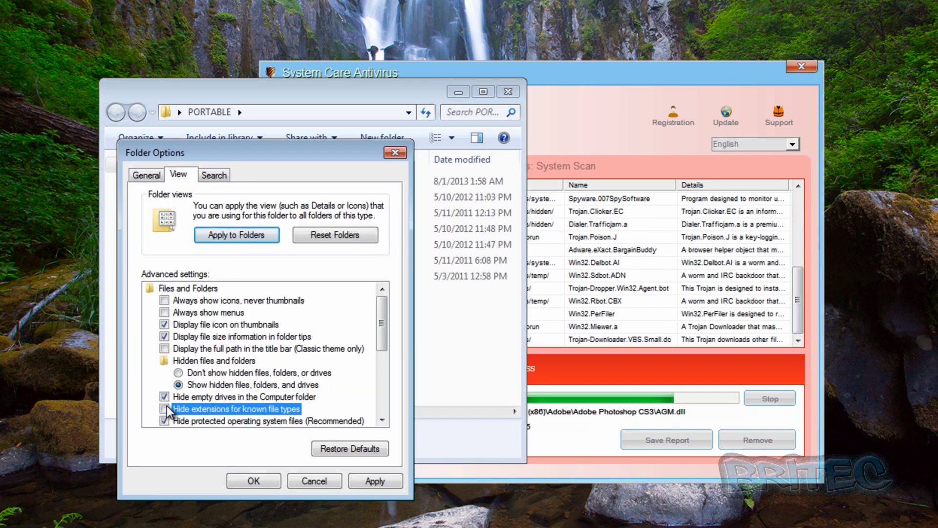
pyautogui.click(246, 480)
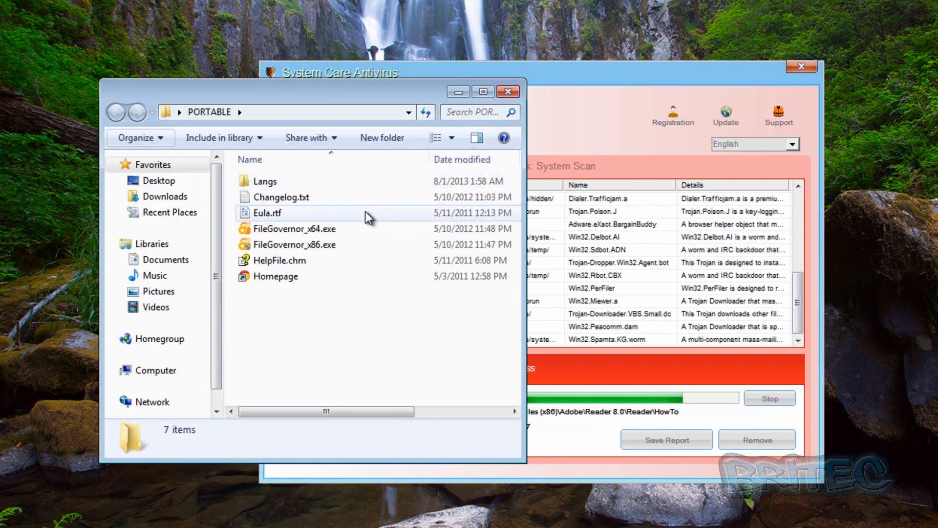
# Launch FileGovernor_x86.exe from the PORTABLE folder.
pyautogui.moveTo(322, 248)
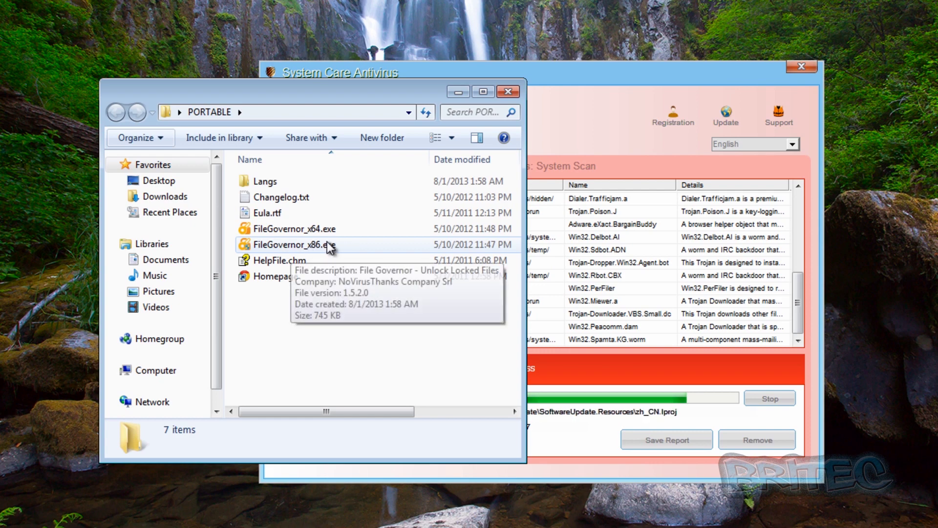
pyautogui.click(307, 249)
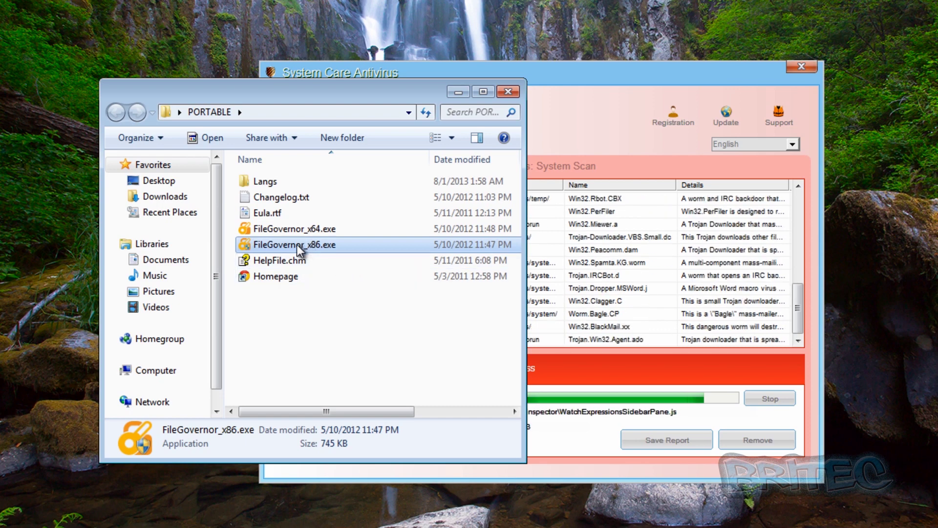
pyautogui.doubleClick(324, 243)
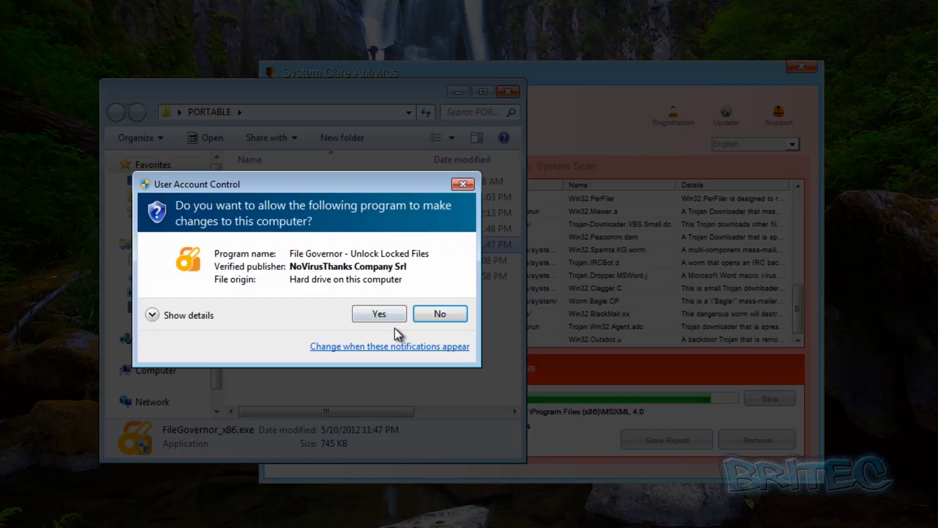
# Approve File Governor's administrator prompt, minimise the PORTABLE folder, and launch Task Manager from Utilities.
pyautogui.click(374, 309)
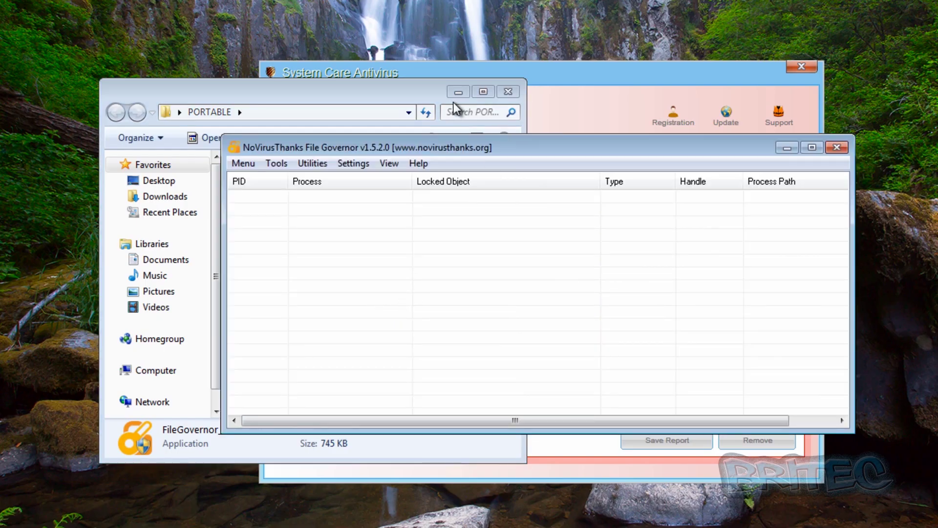
pyautogui.click(453, 93)
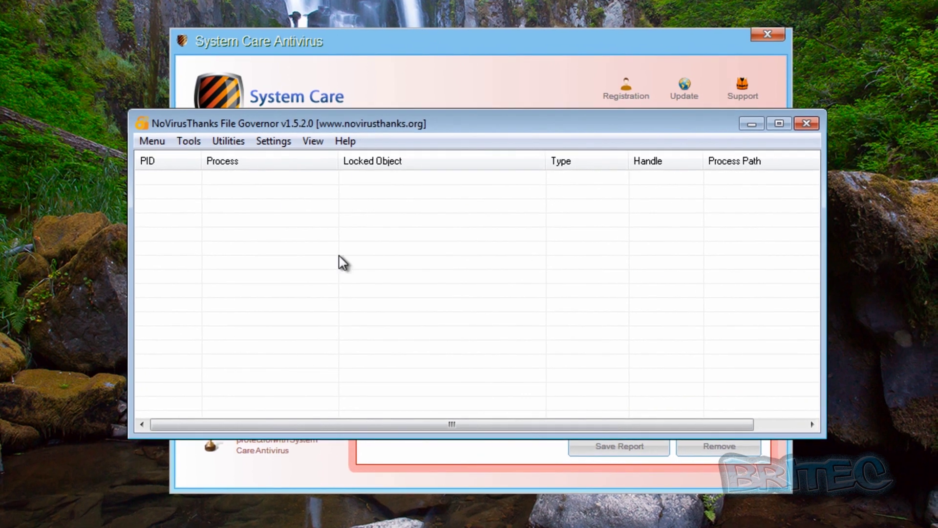
pyautogui.click(229, 141)
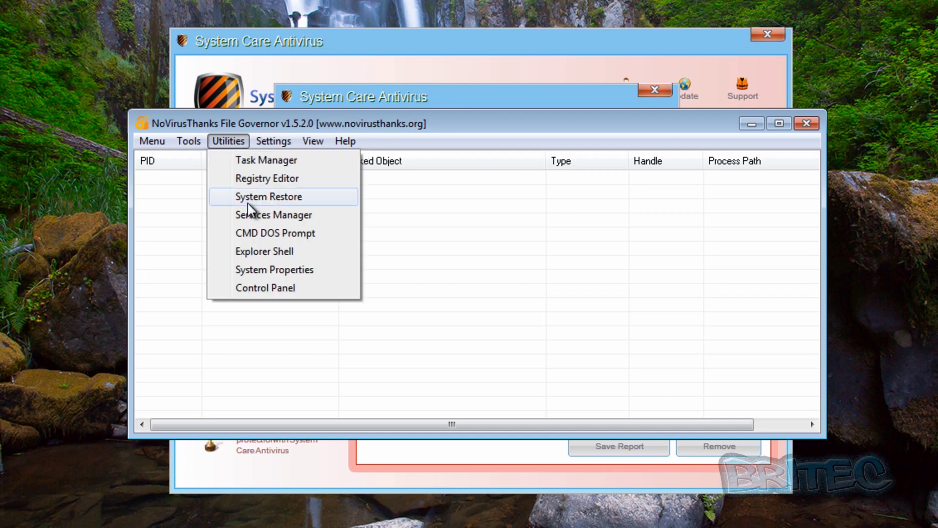
pyautogui.click(245, 159)
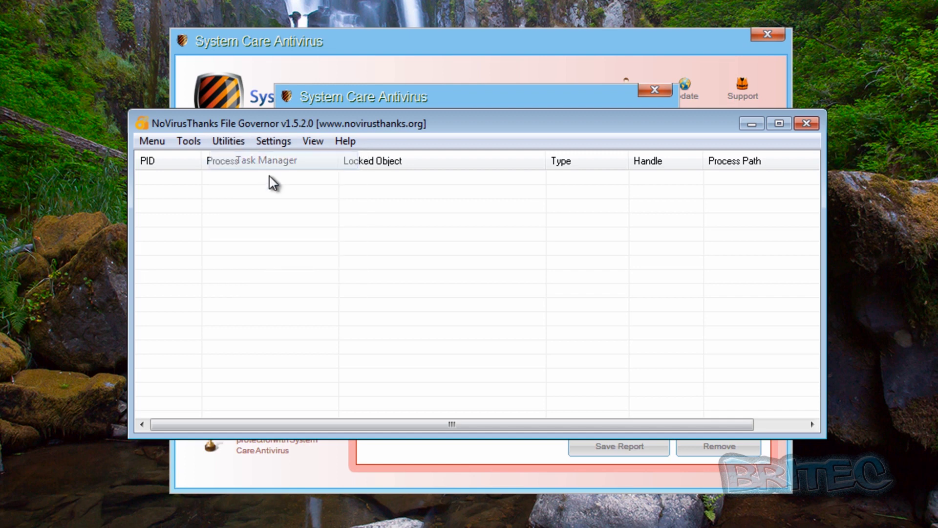
pyautogui.click(218, 142)
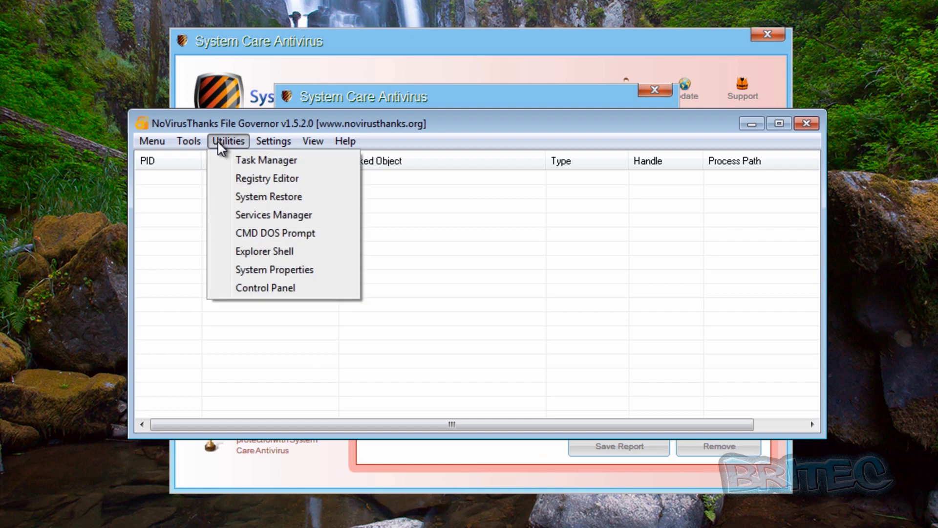
pyautogui.click(236, 177)
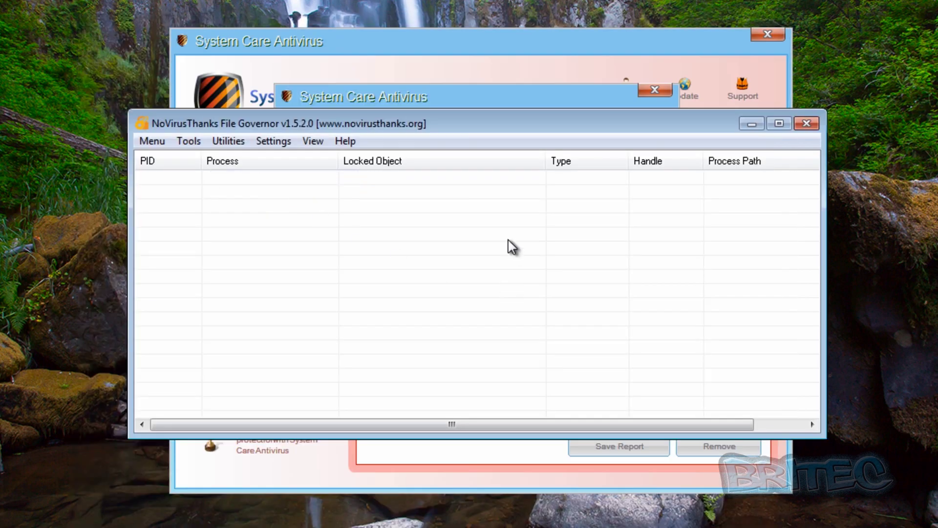
pyautogui.click(181, 145)
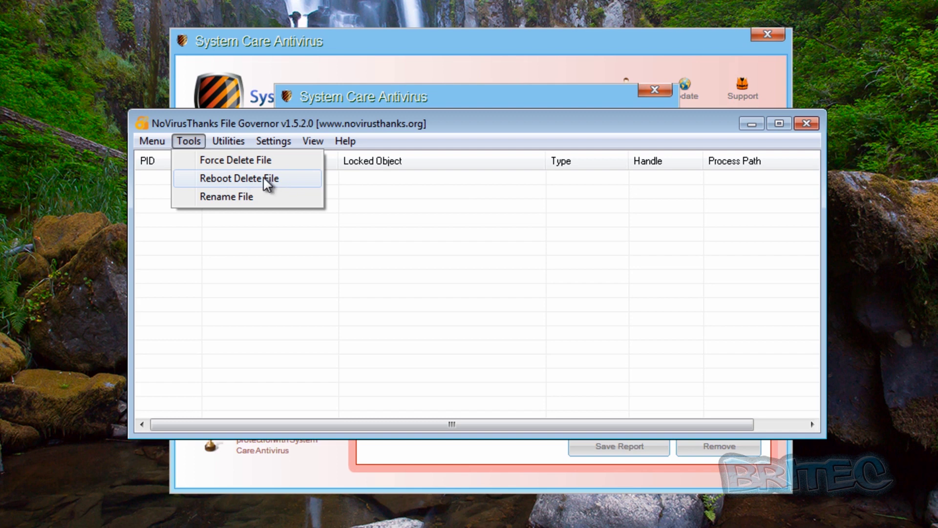
# Open Reboot Delete File and select the System Care Antivirus shortcut's C:\ProgramData target path in its Properties.
pyautogui.click(234, 180)
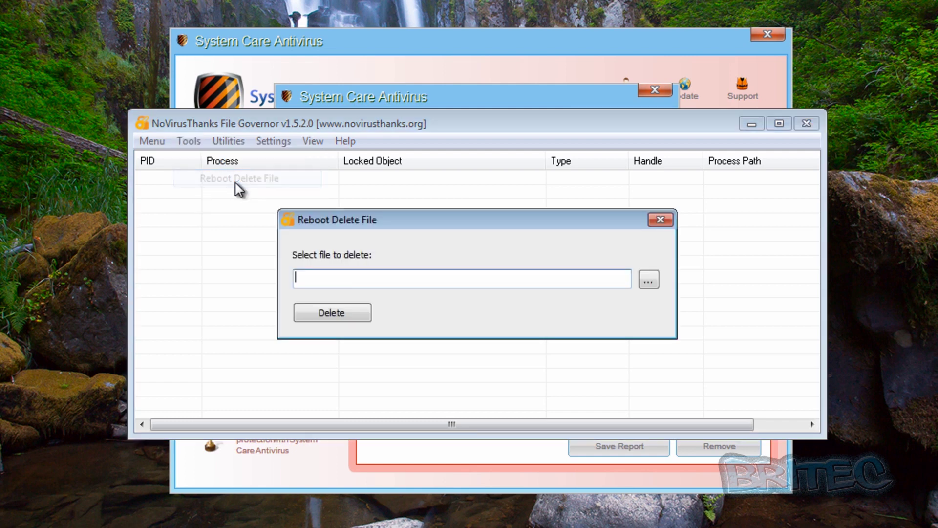
pyautogui.click(648, 279)
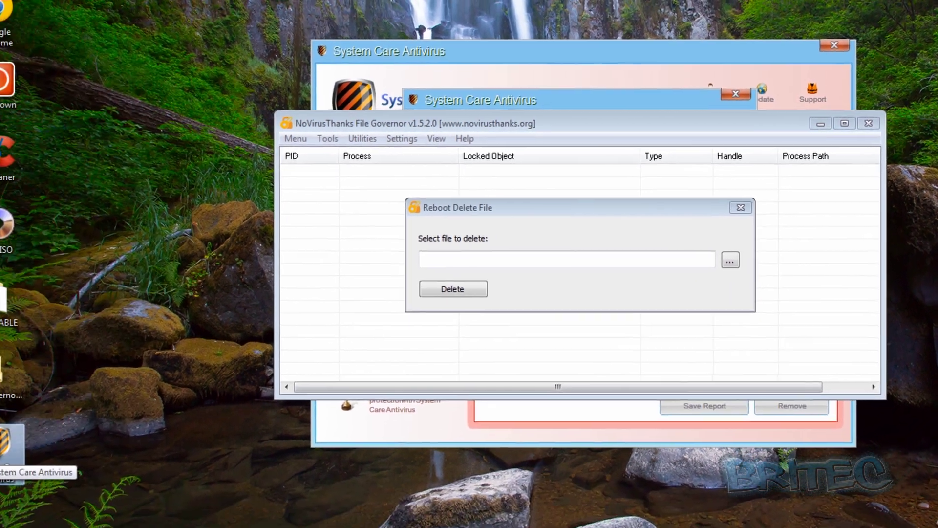
pyautogui.rightClick(22, 436)
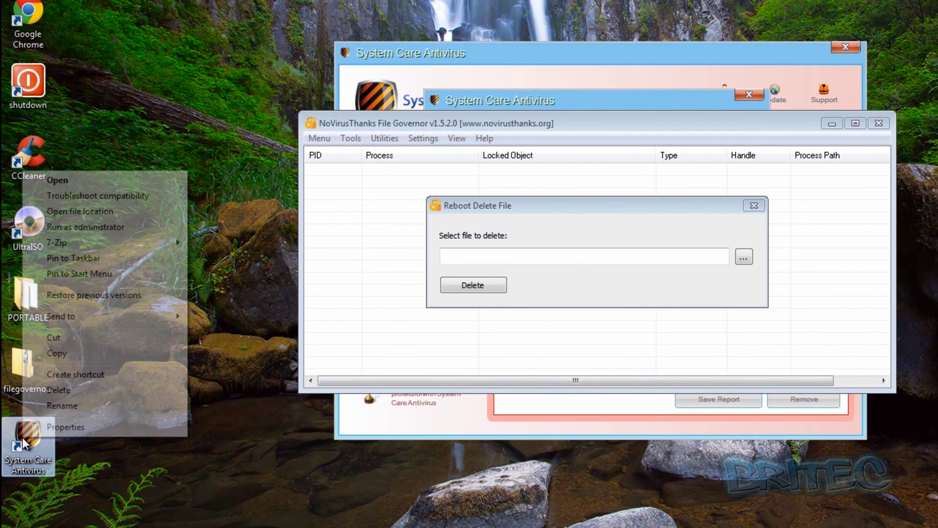
pyautogui.click(54, 426)
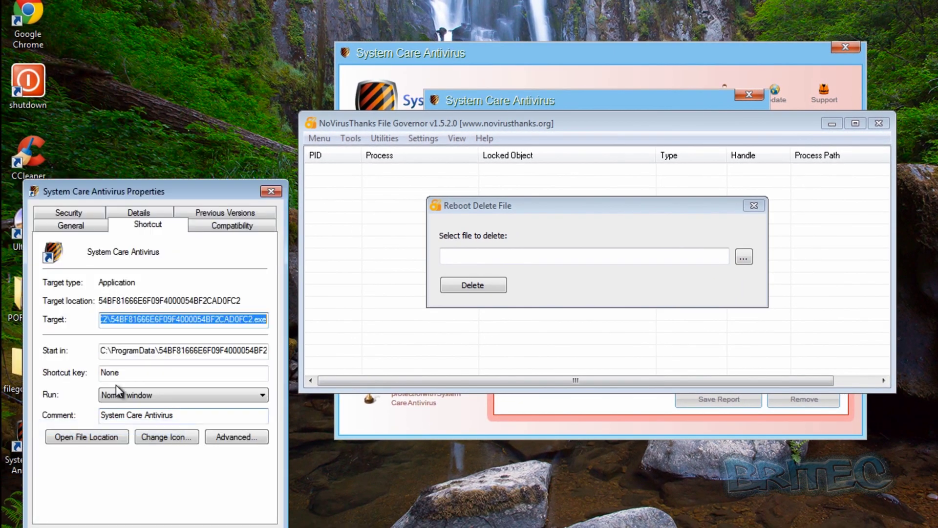
pyautogui.moveTo(148, 195); pyautogui.dragTo(155, 110)
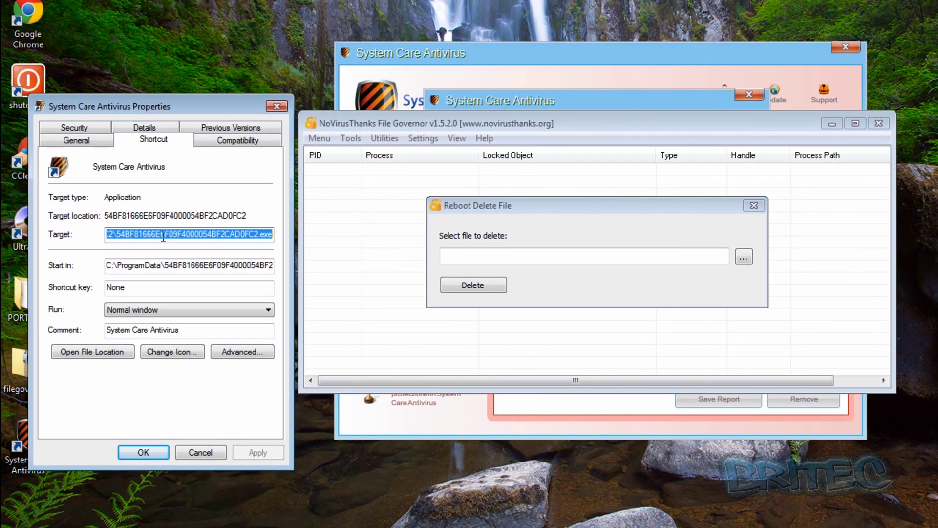
pyautogui.moveTo(164, 233); pyautogui.dragTo(94, 234)
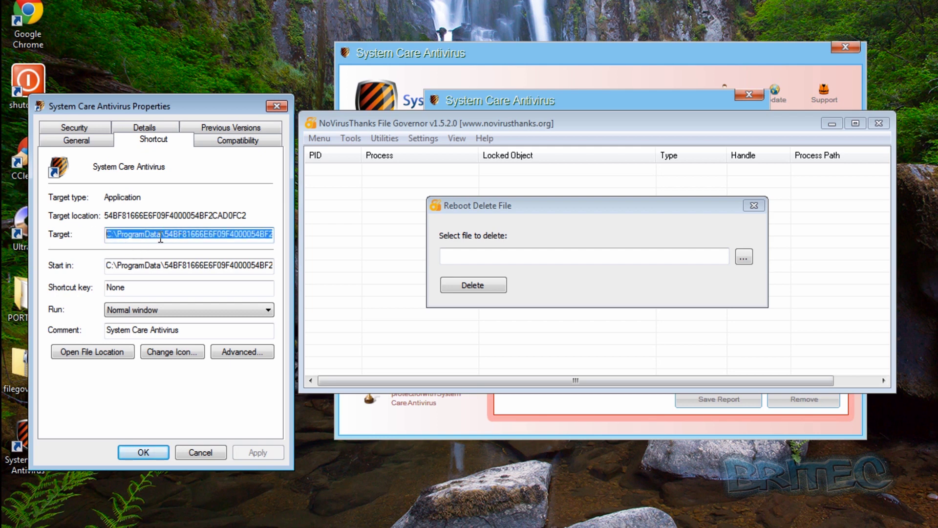
pyautogui.moveTo(170, 234); pyautogui.dragTo(285, 241)
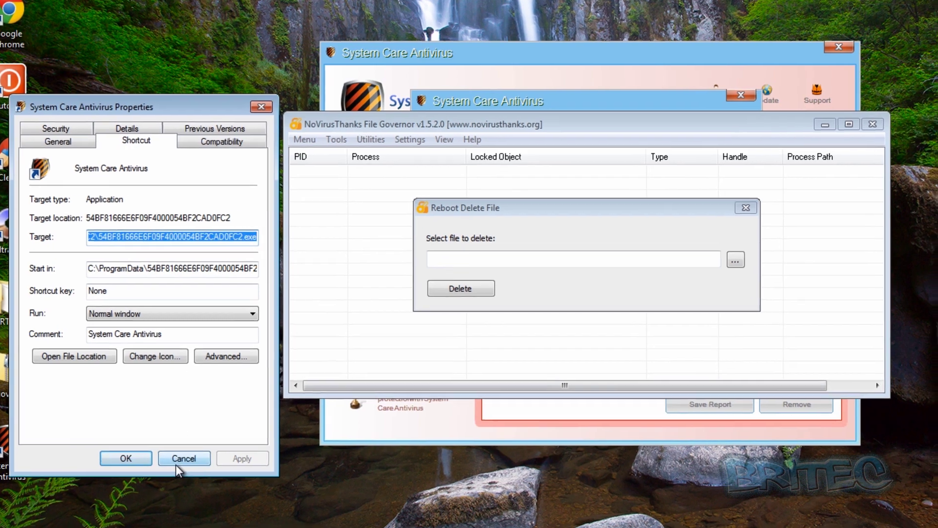
# Browse to C:\ProgramData\54BF81666E6F09F4000054BF2CAD0FC2 and load its .exe as the file to delete.
pyautogui.click(200, 452)
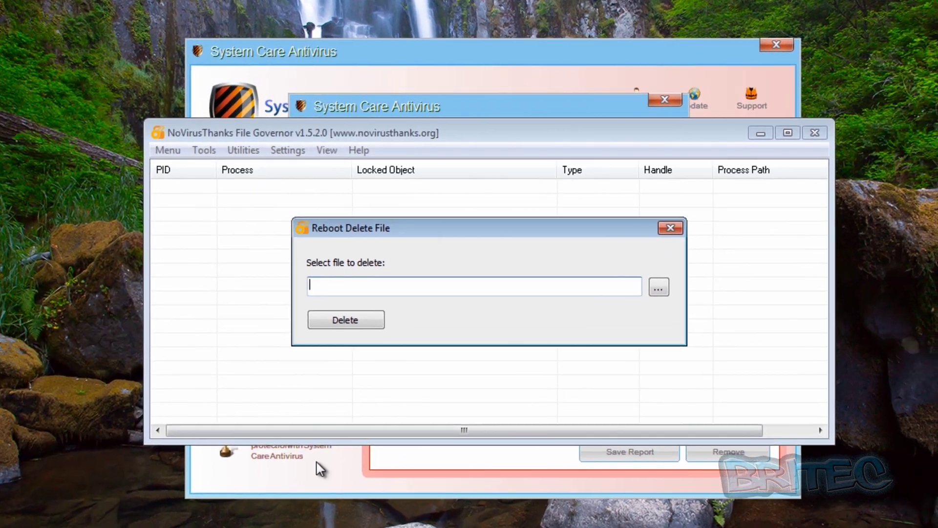
pyautogui.click(641, 293)
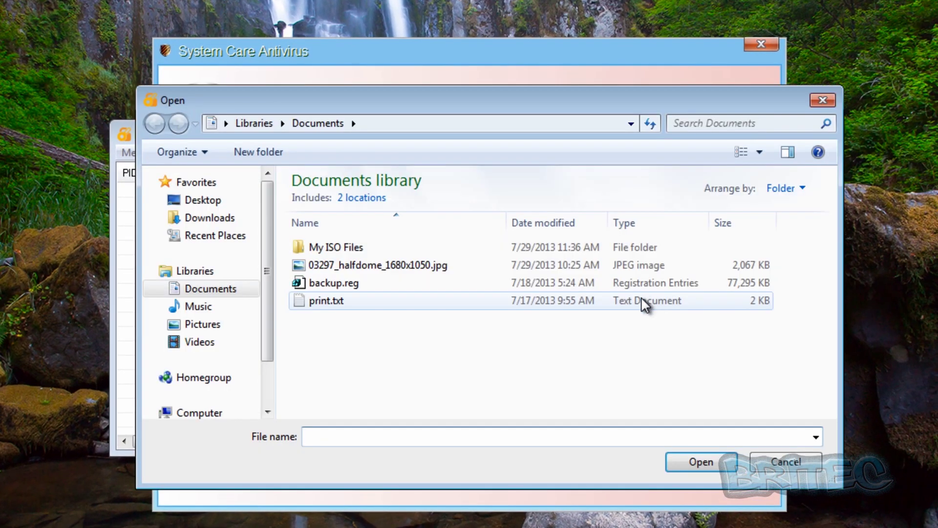
pyautogui.click(202, 416)
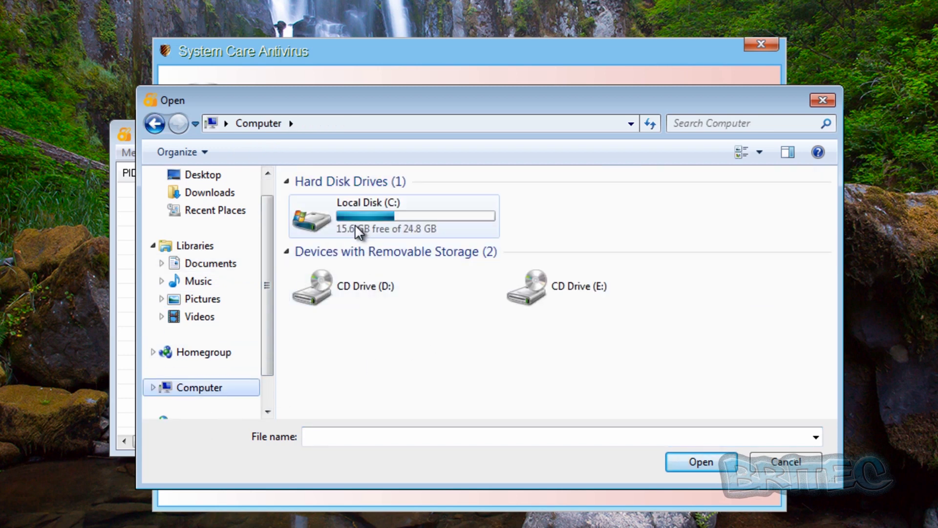
pyautogui.doubleClick(355, 224)
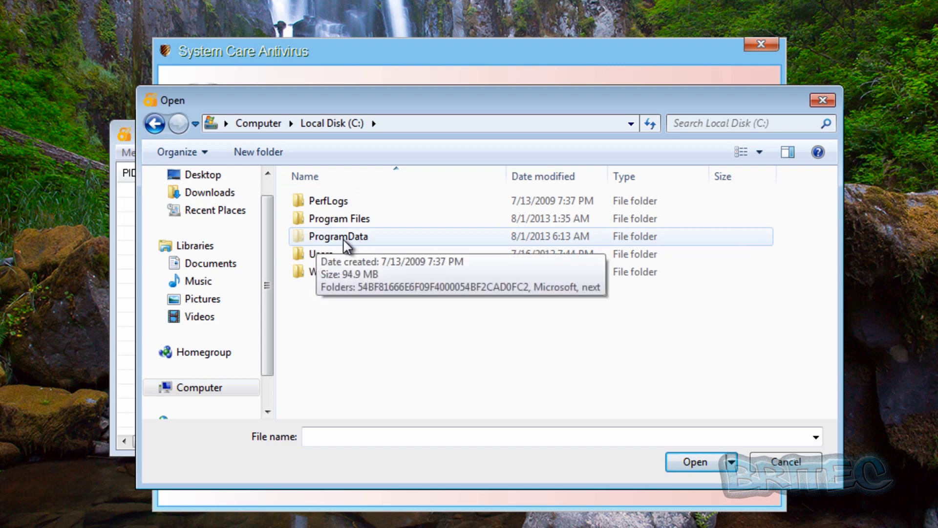
pyautogui.click(192, 151)
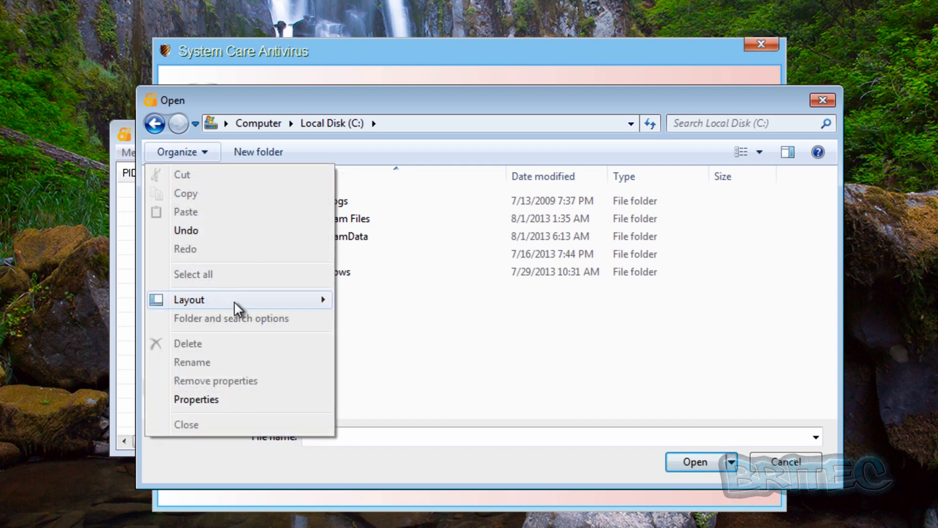
pyautogui.click(463, 323)
pyautogui.doubleClick(324, 237)
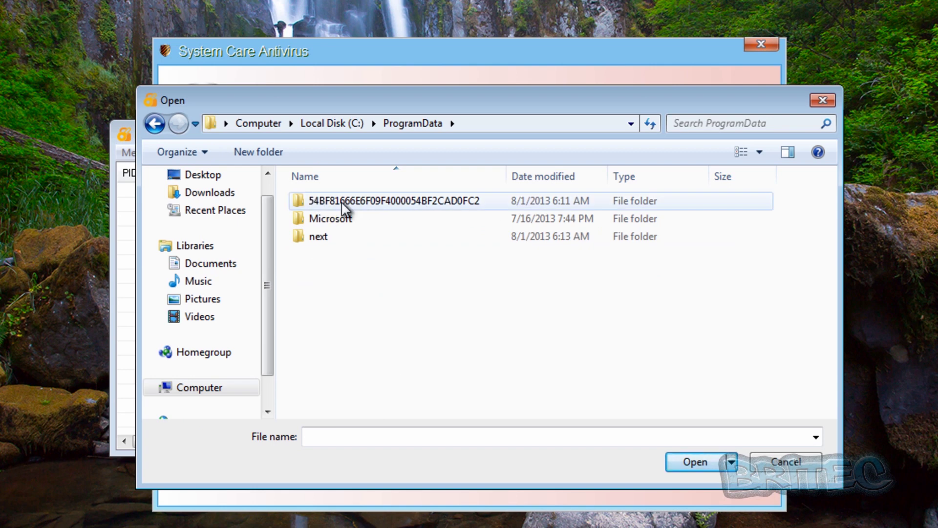
pyautogui.doubleClick(408, 199)
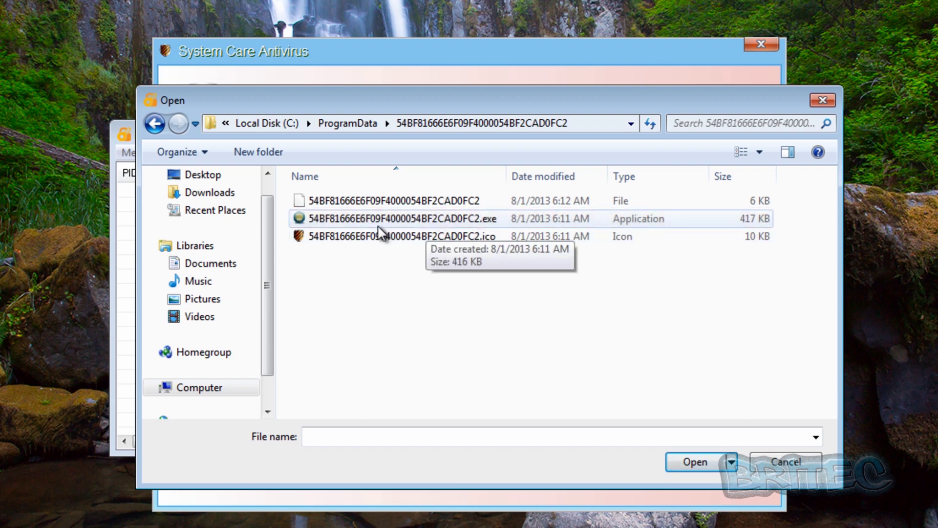
pyautogui.click(489, 220)
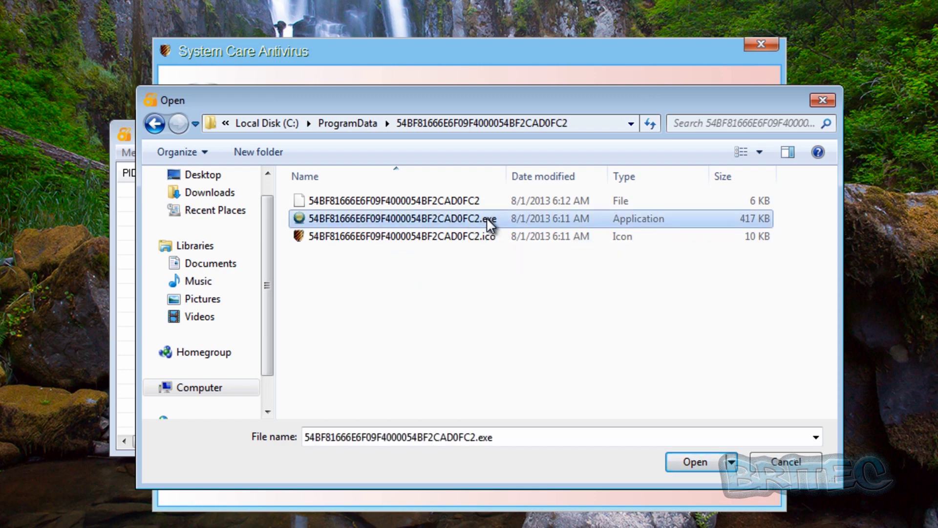
pyautogui.click(679, 462)
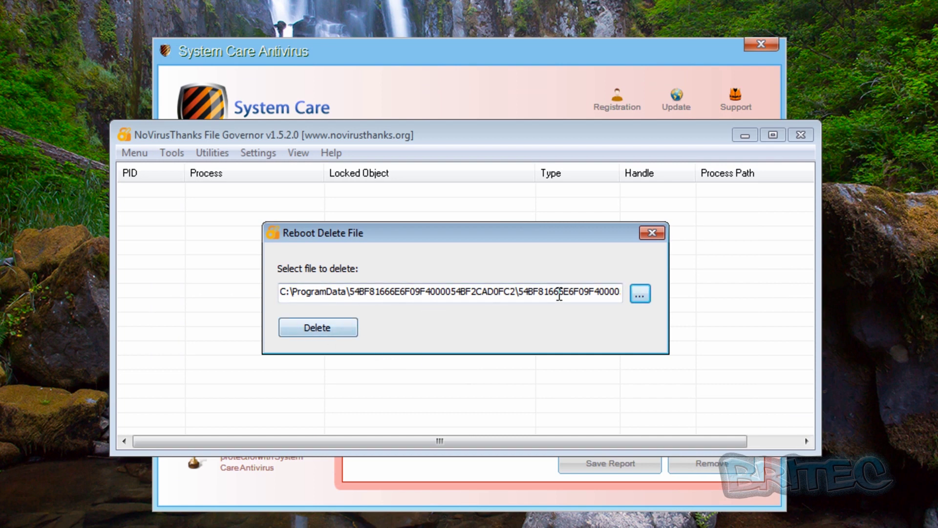
# Delete 54BF81666E6F09F4000054BF2CAD0FC2.exe on reboot and acknowledge the confirmation notice.
pyautogui.click(326, 327)
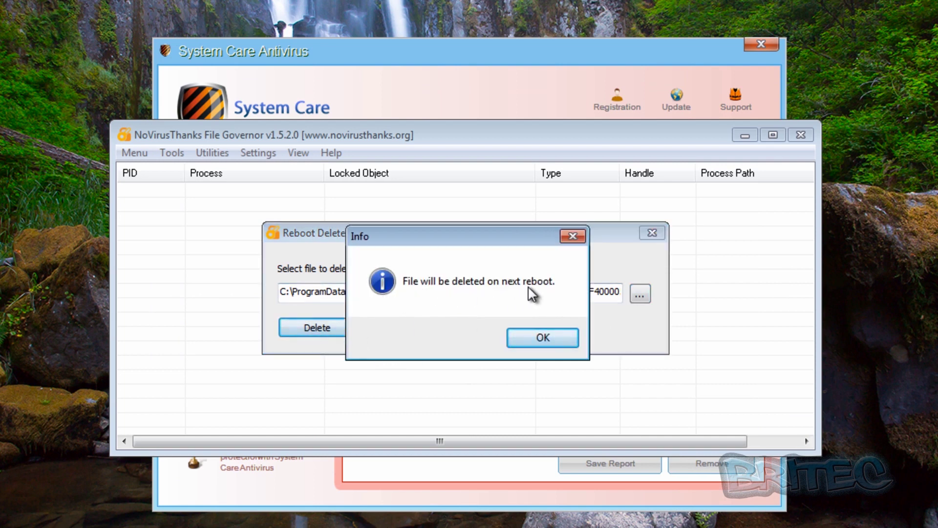
pyautogui.click(542, 340)
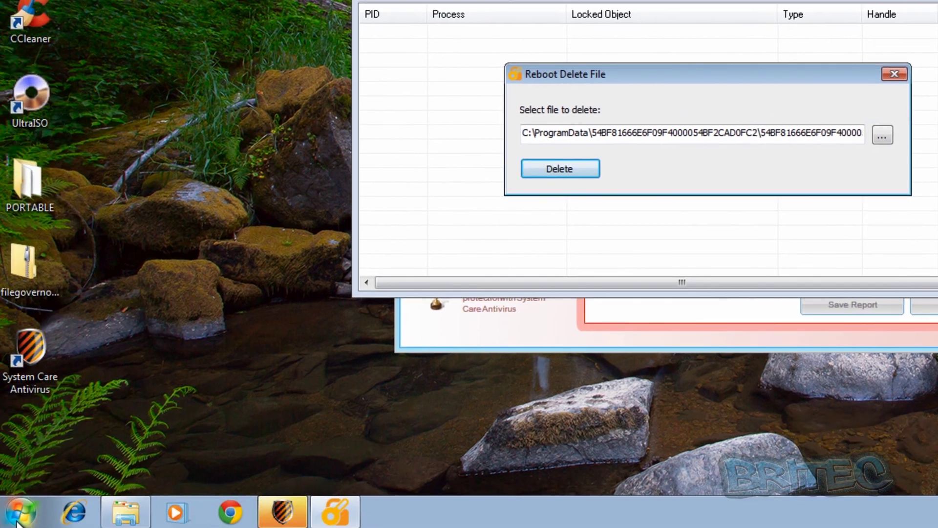
# Restart Windows 7 from the Start menu's Shut down options.
pyautogui.press('super')
pyautogui.click(292, 468)
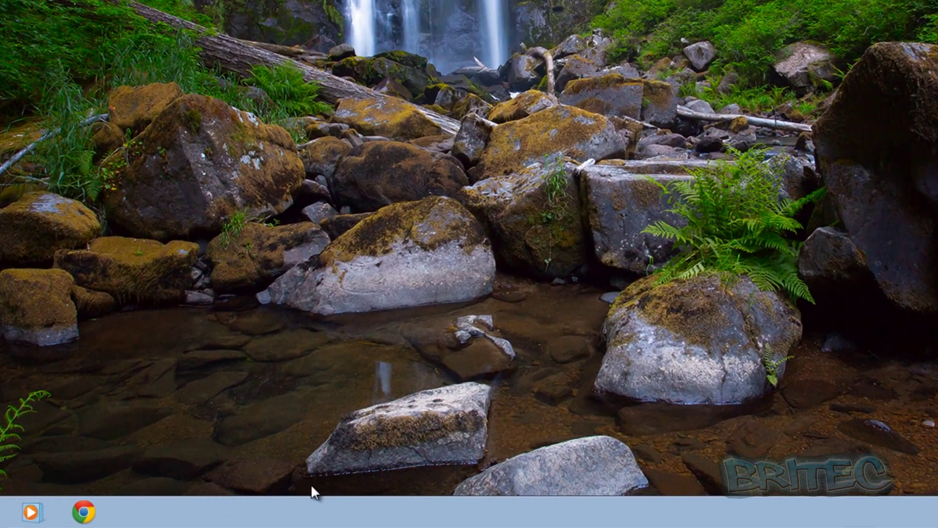
pyautogui.rightClick(370, 507)
# Check Task Manager for rogue processes, then delete the System Care Antivirus desktop shortcut.
pyautogui.click(414, 455)
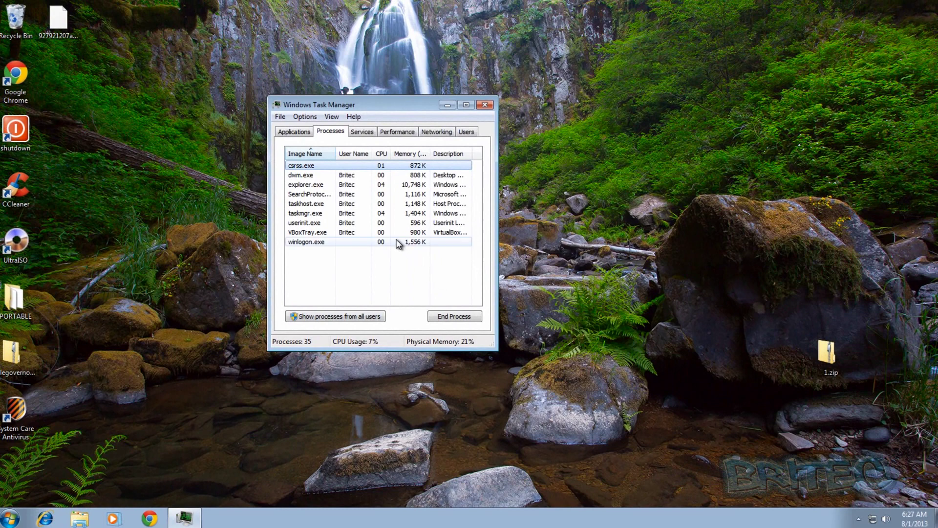
pyautogui.click(485, 105)
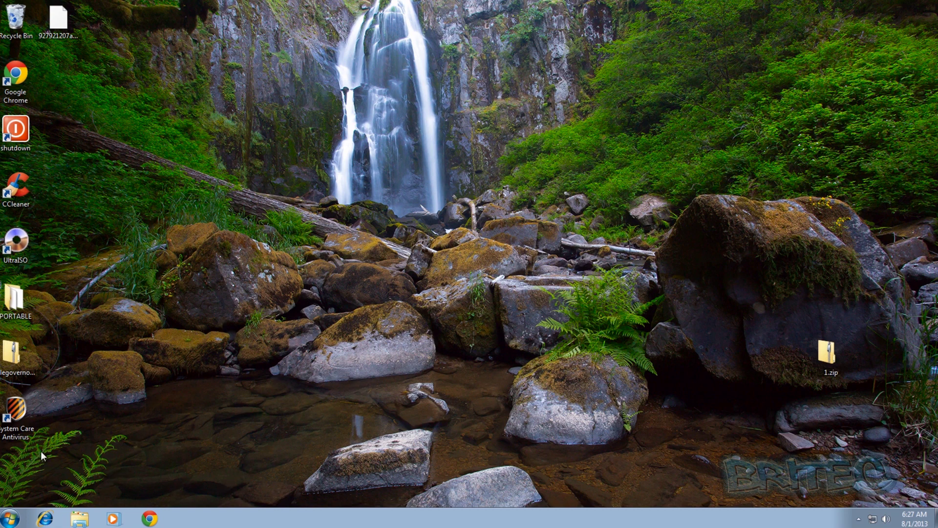
pyautogui.rightClick(22, 412)
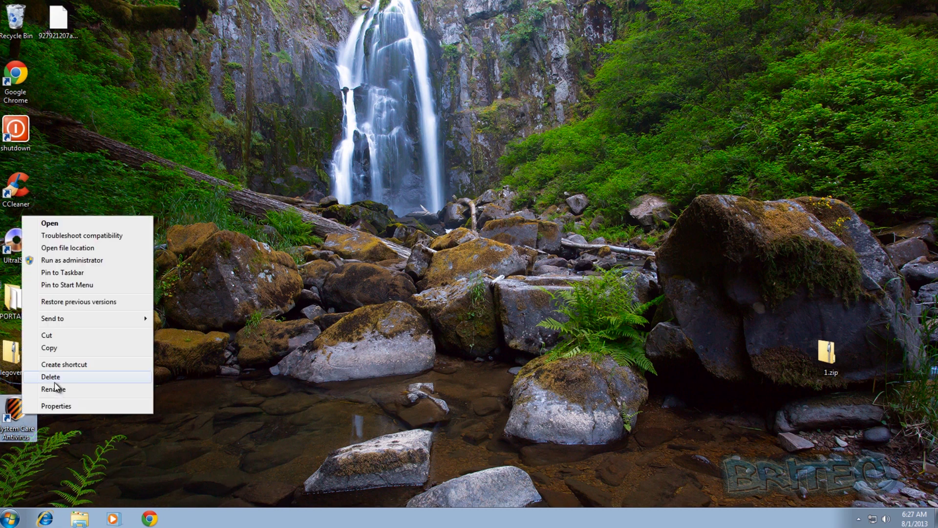
pyautogui.click(54, 387)
pyautogui.click(524, 302)
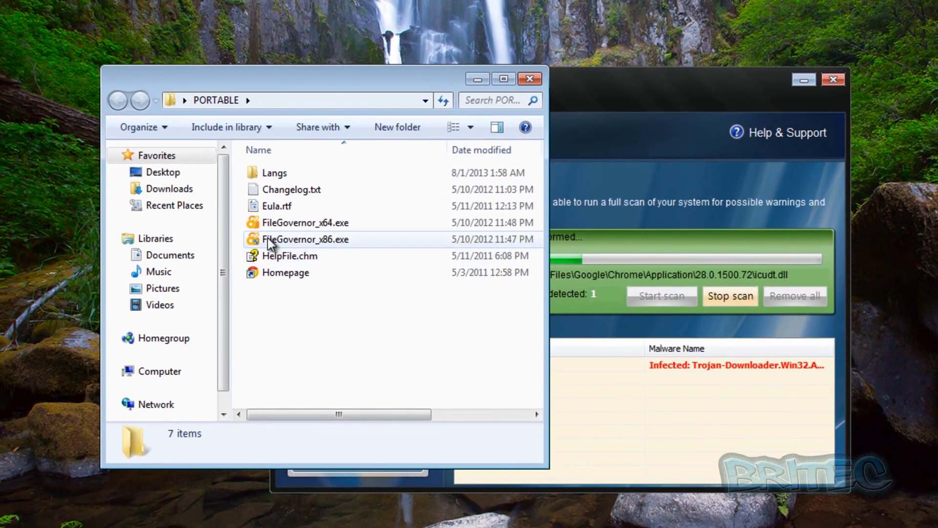
pyautogui.doubleClick(330, 245)
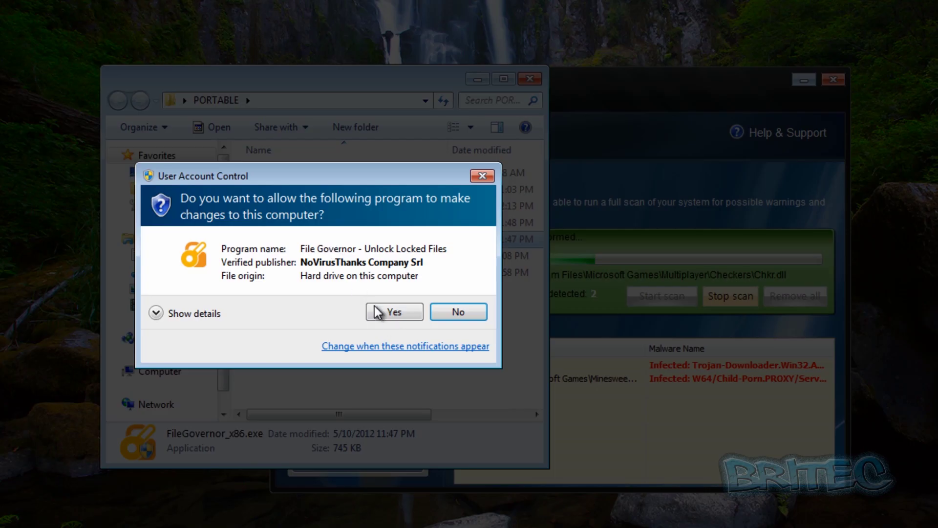
pyautogui.click(388, 315)
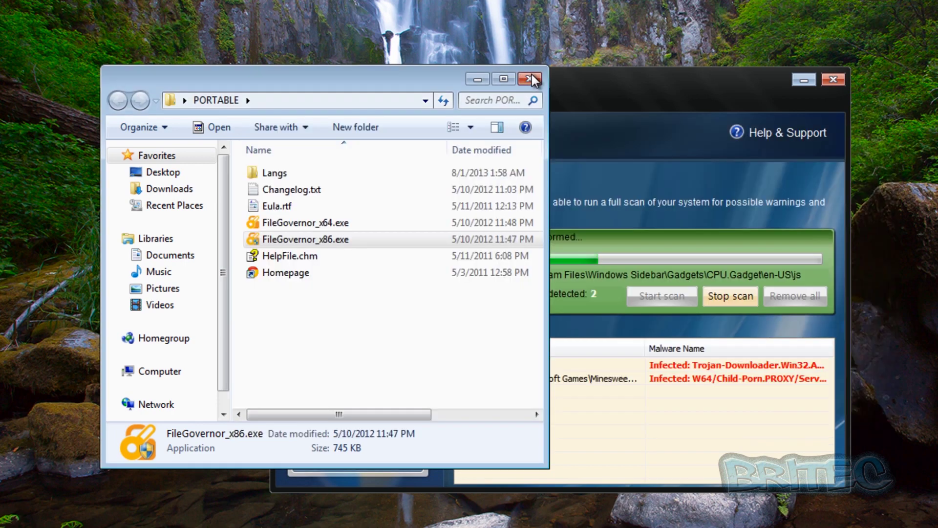
pyautogui.click(530, 77)
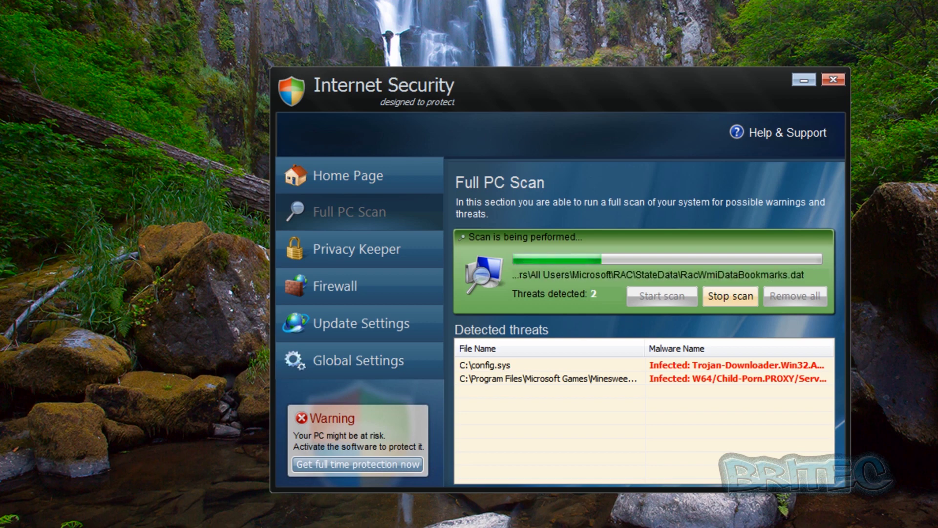
pyautogui.hotkey('alt', 'Tab')
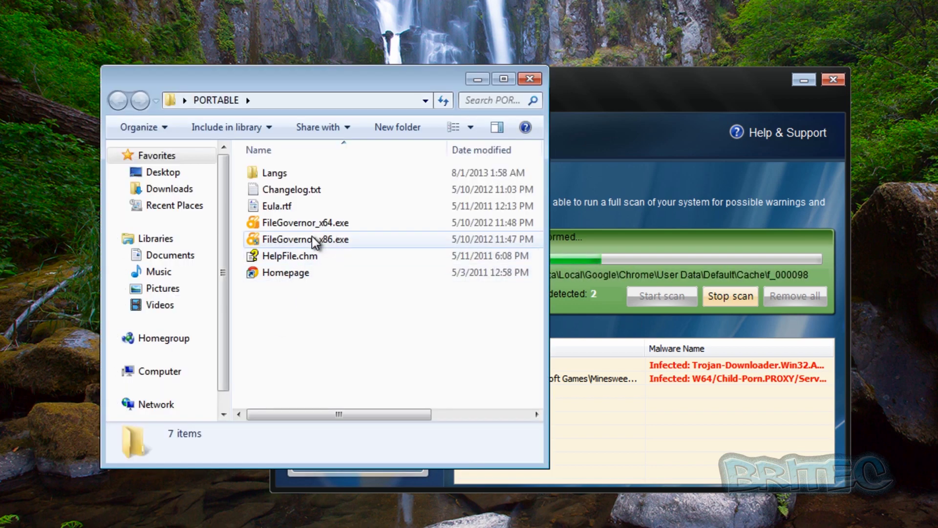
# Rename FileGovernor_x86.exe to winlogon.exe and run it, approving the UAC prompt.
pyautogui.click(312, 237)
pyautogui.rightClick(312, 237)
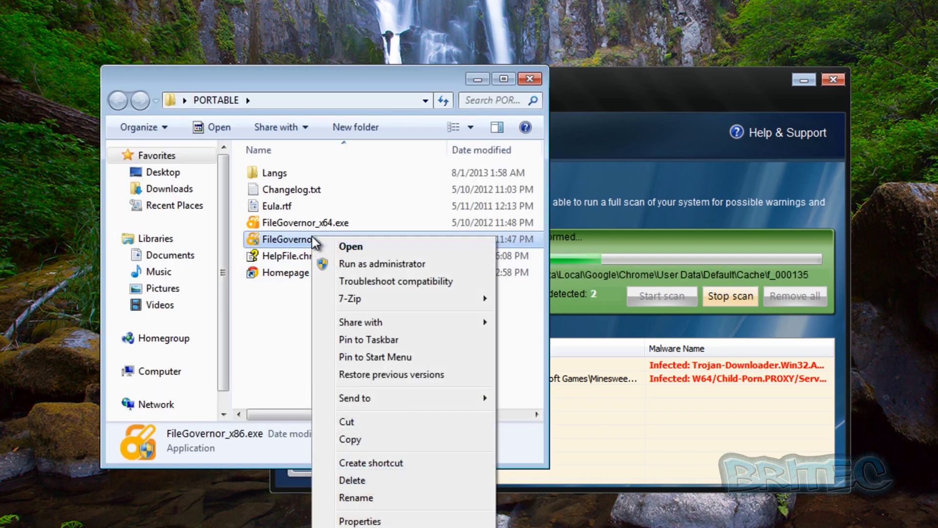
pyautogui.click(370, 491)
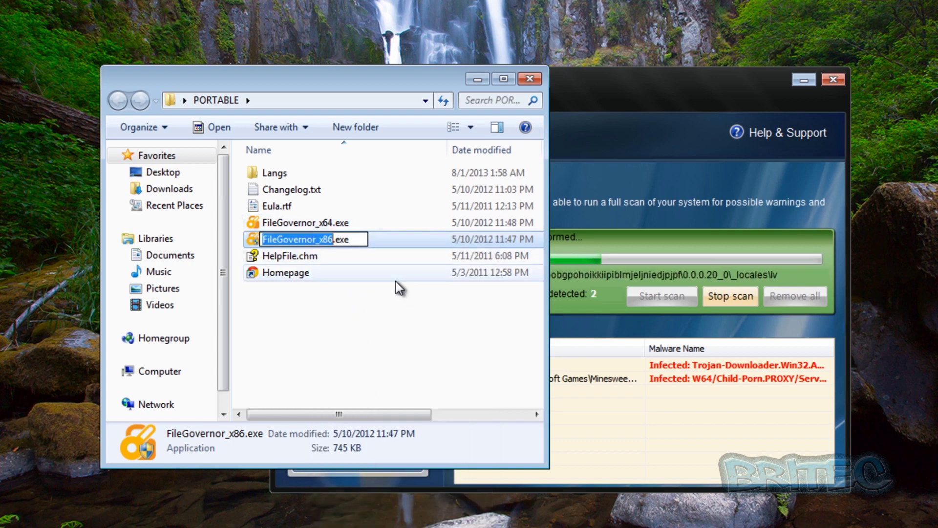
pyautogui.write('win')
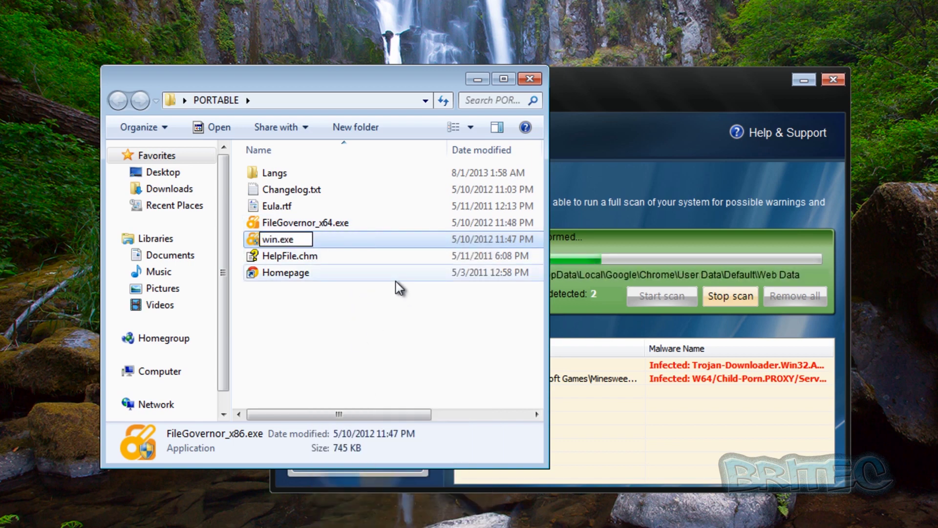
pyautogui.write('logon')
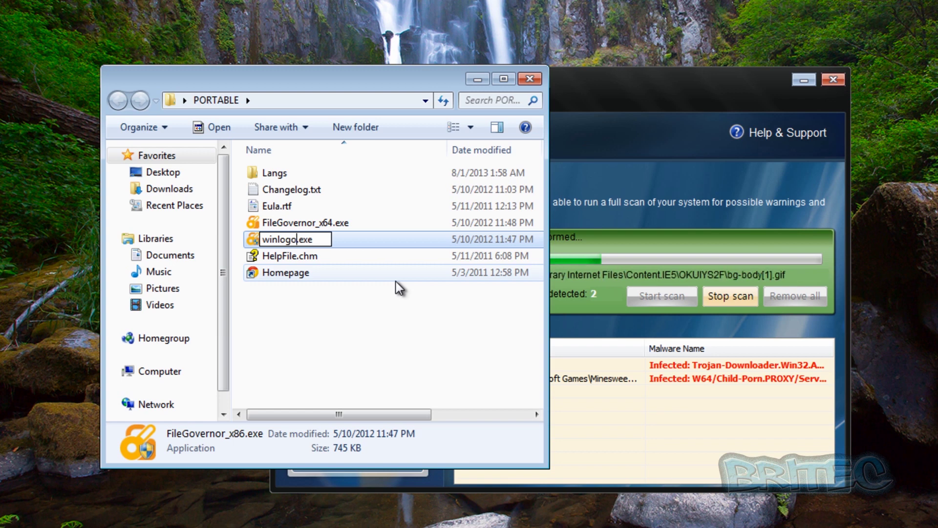
pyautogui.click(343, 328)
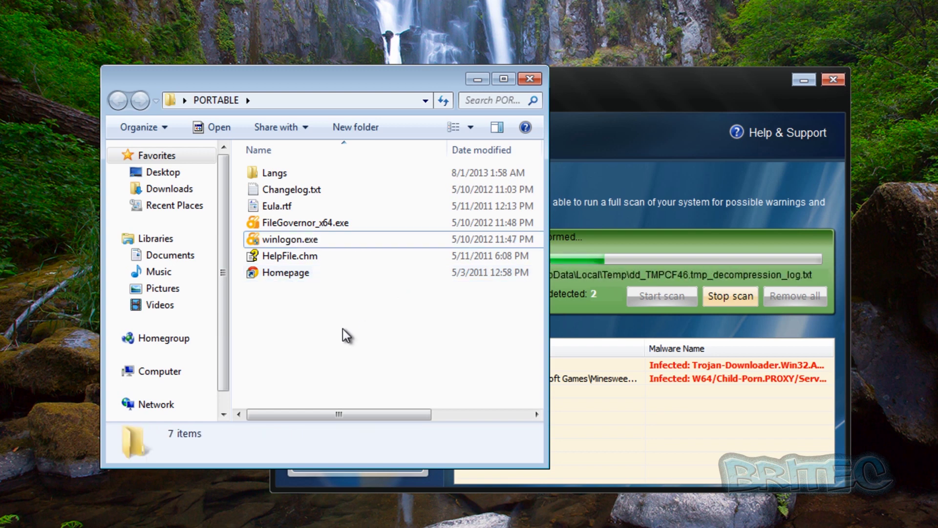
pyautogui.doubleClick(303, 239)
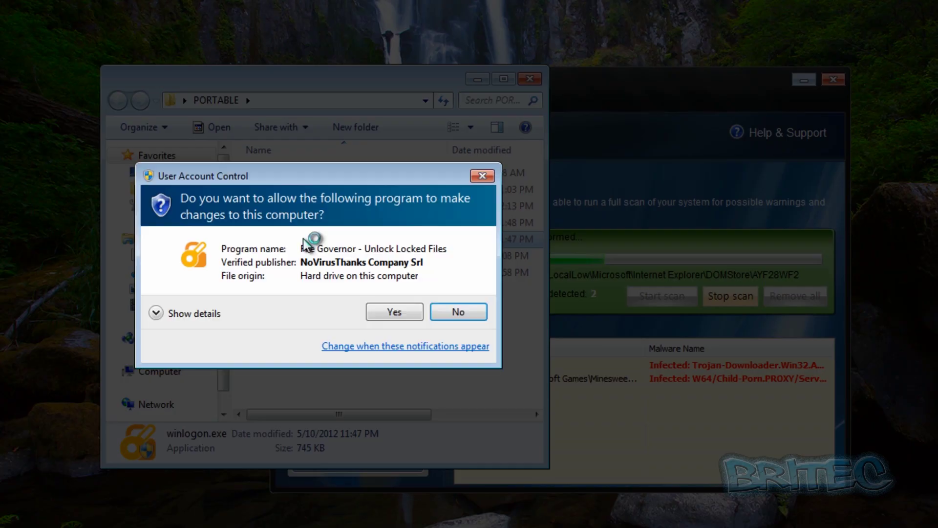
pyautogui.click(396, 311)
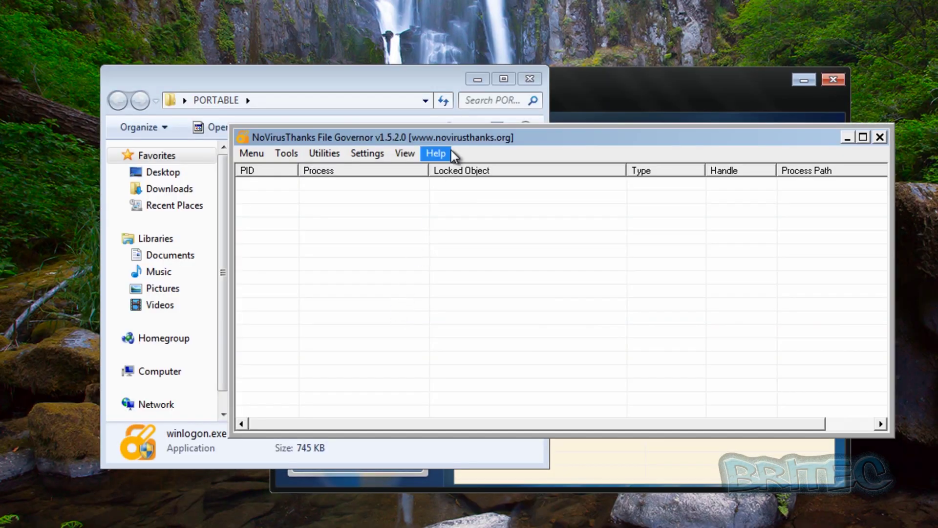
# Close the Explorer window and open File Governor's Reboot Delete File tool.
pyautogui.click(530, 79)
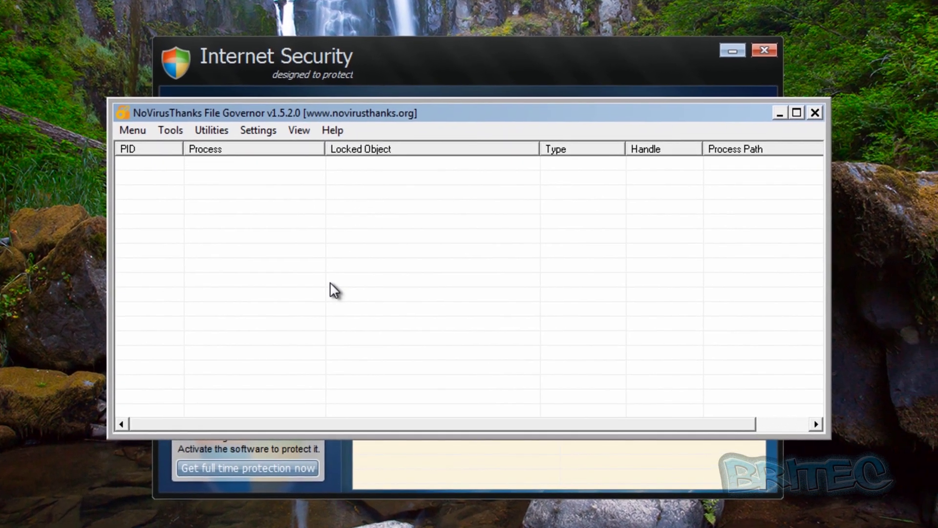
pyautogui.click(167, 128)
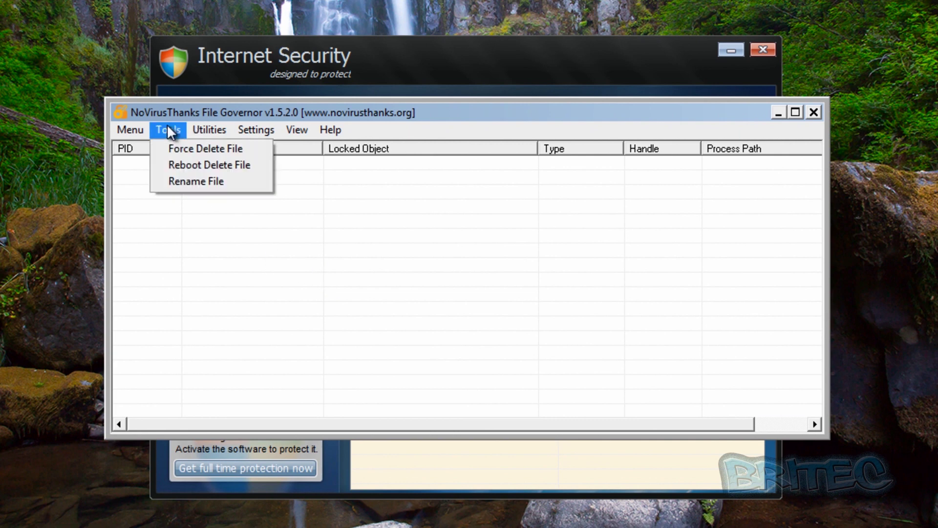
pyautogui.click(187, 168)
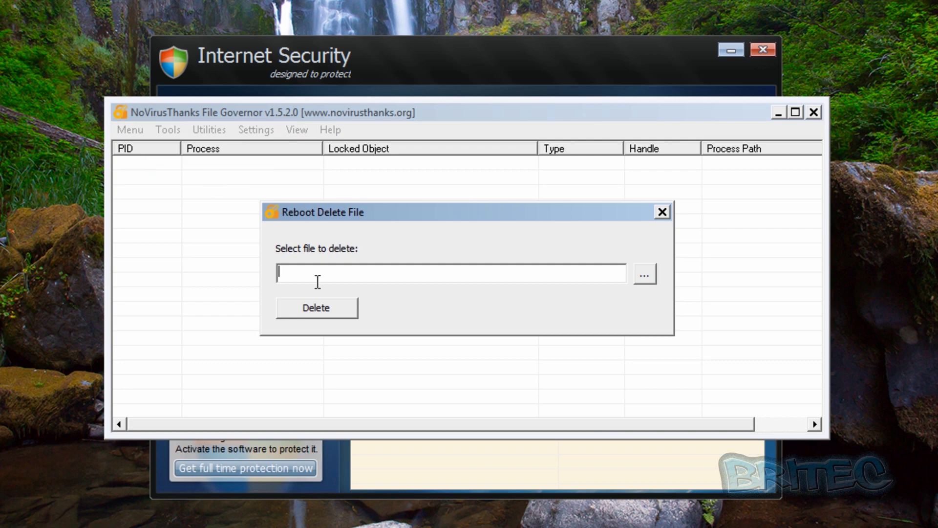
# Browse to C:\ProgramData\mldefender.exe and schedule it for deletion on reboot.
pyautogui.click(650, 272)
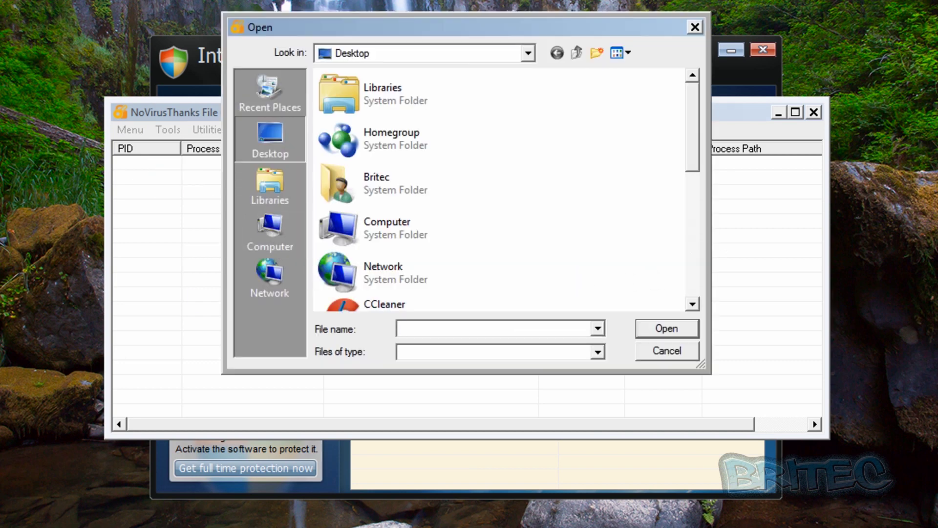
pyautogui.click(374, 221)
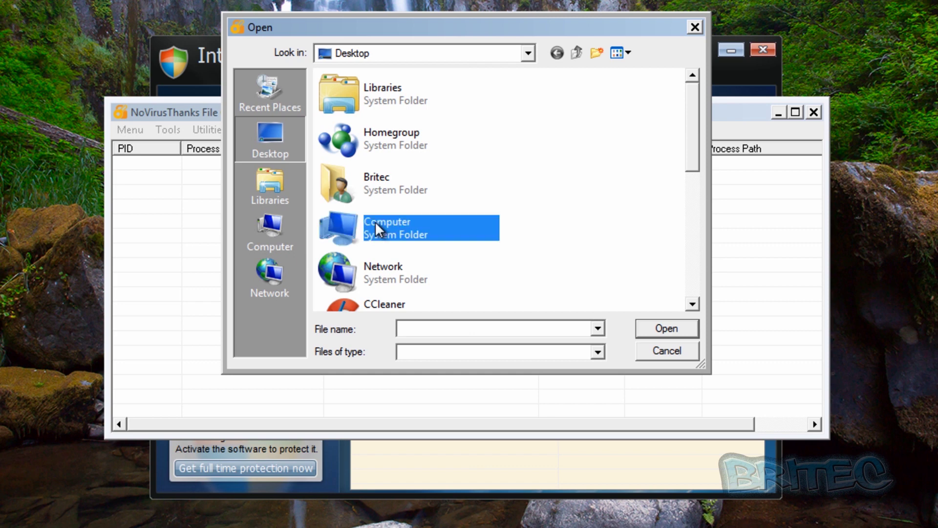
pyautogui.doubleClick(345, 227)
pyautogui.click(375, 109)
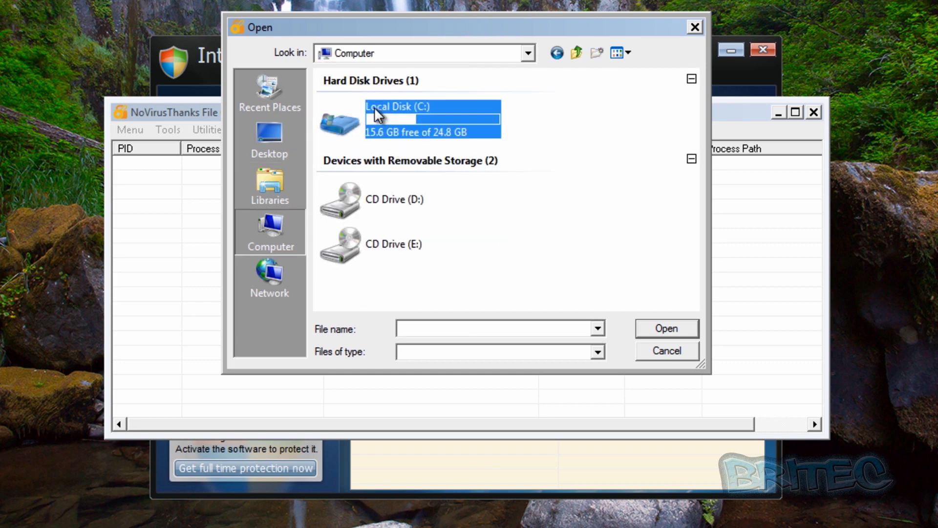
pyautogui.doubleClick(374, 107)
pyautogui.click(370, 125)
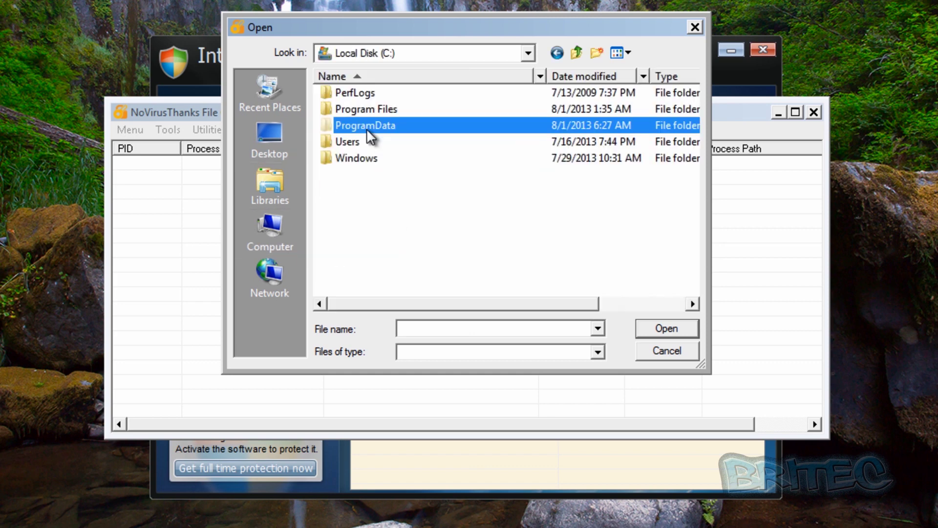
pyautogui.doubleClick(367, 127)
pyautogui.click(359, 125)
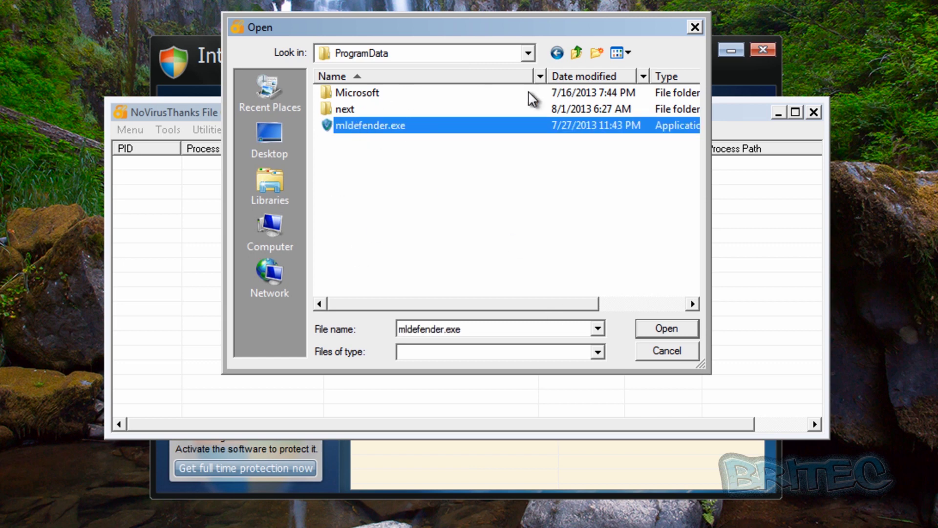
pyautogui.click(650, 325)
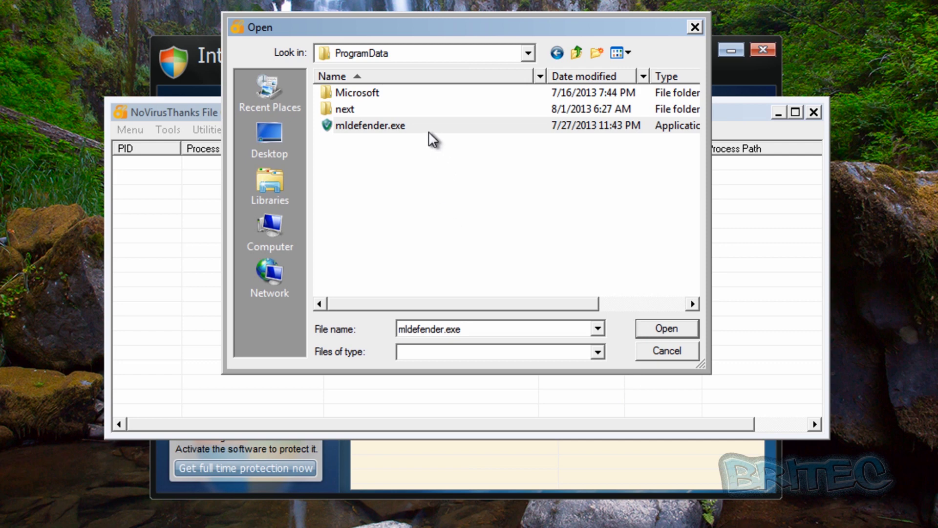
pyautogui.click(421, 128)
pyautogui.click(658, 332)
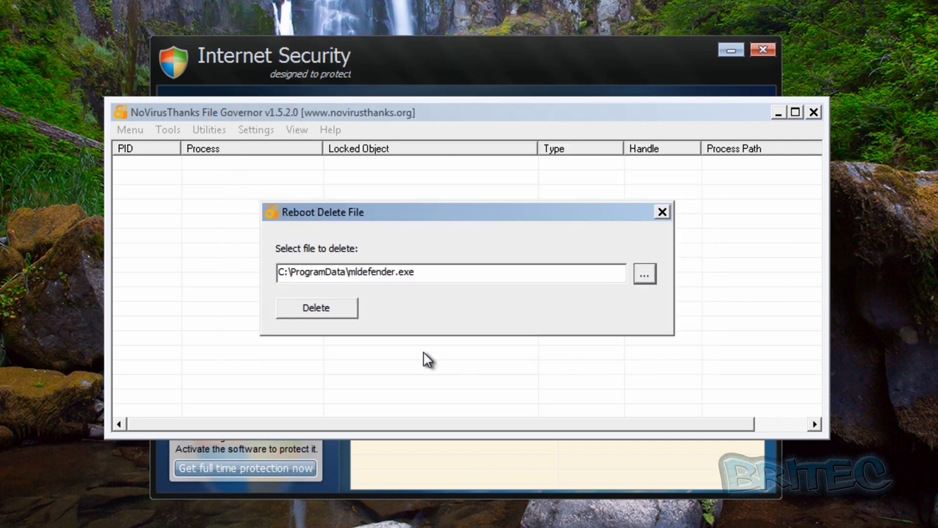
pyautogui.click(317, 311)
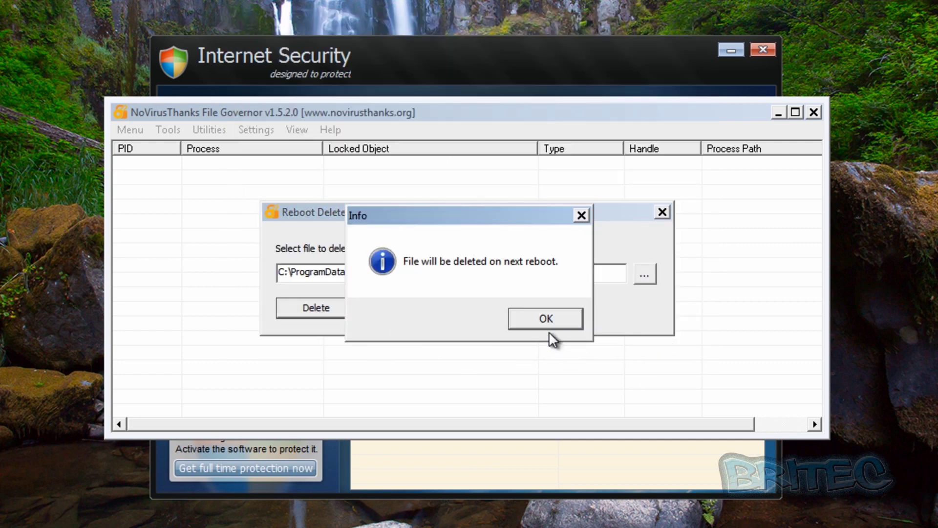
pyautogui.click(550, 316)
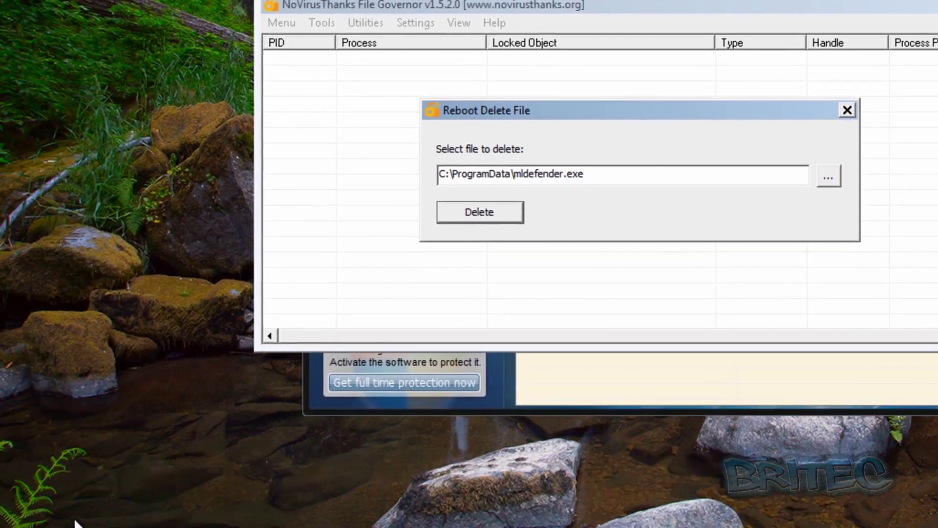
# Restart Windows 7 from the Start menu's Shut down options so File Governor deletes the rogue executables.
pyautogui.click(22, 511)
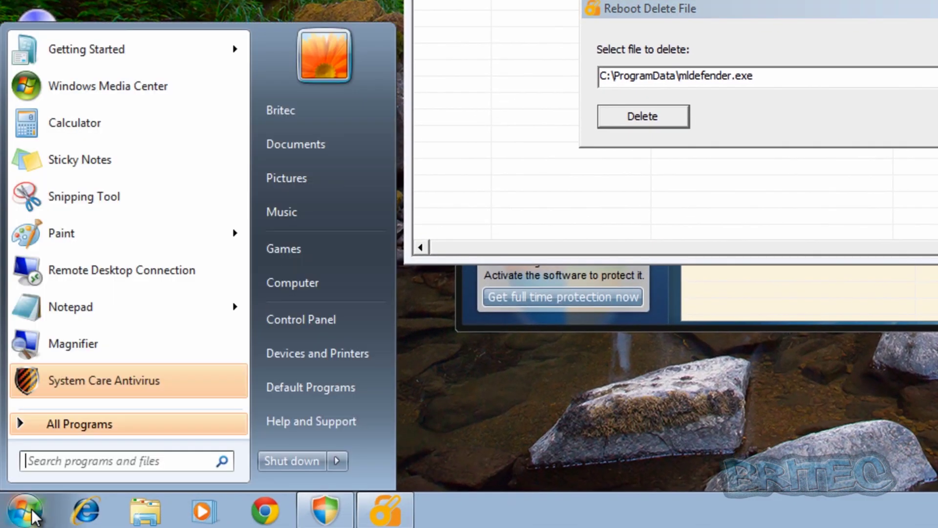
pyautogui.click(336, 462)
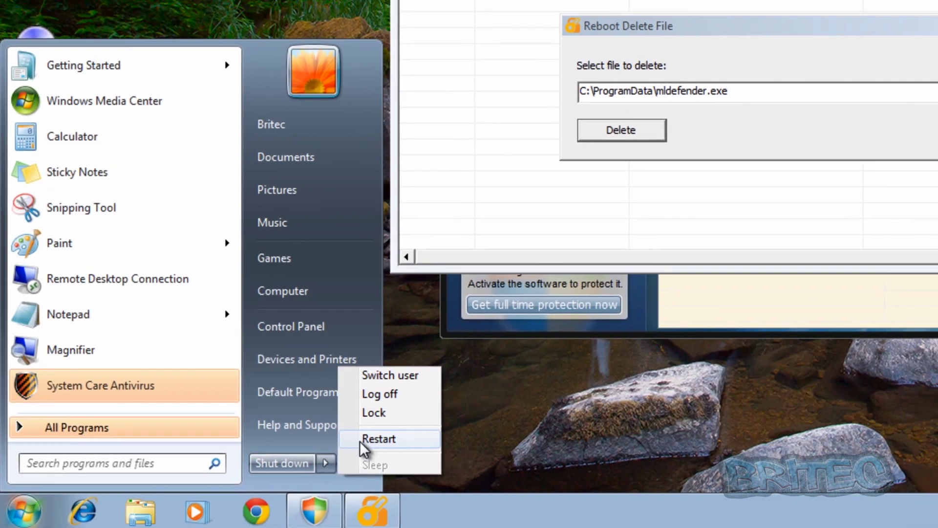
pyautogui.click(361, 439)
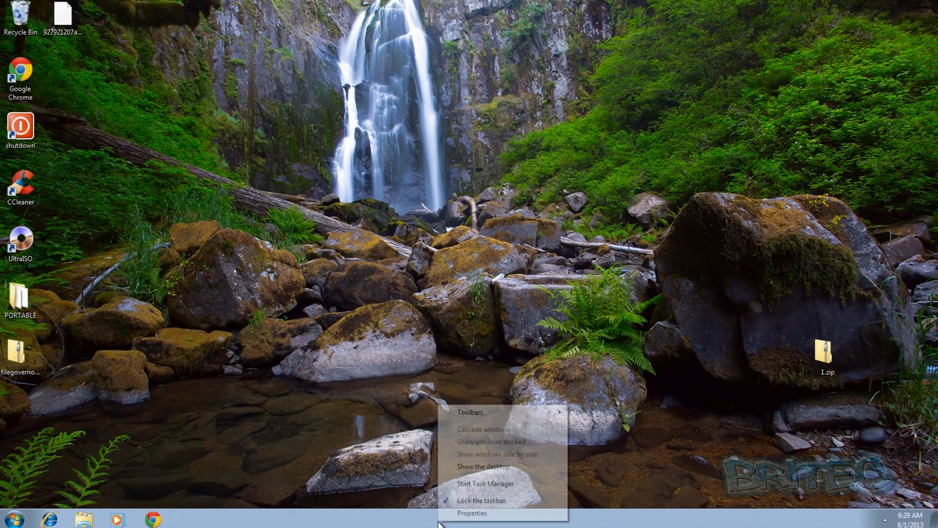
pyautogui.click(457, 487)
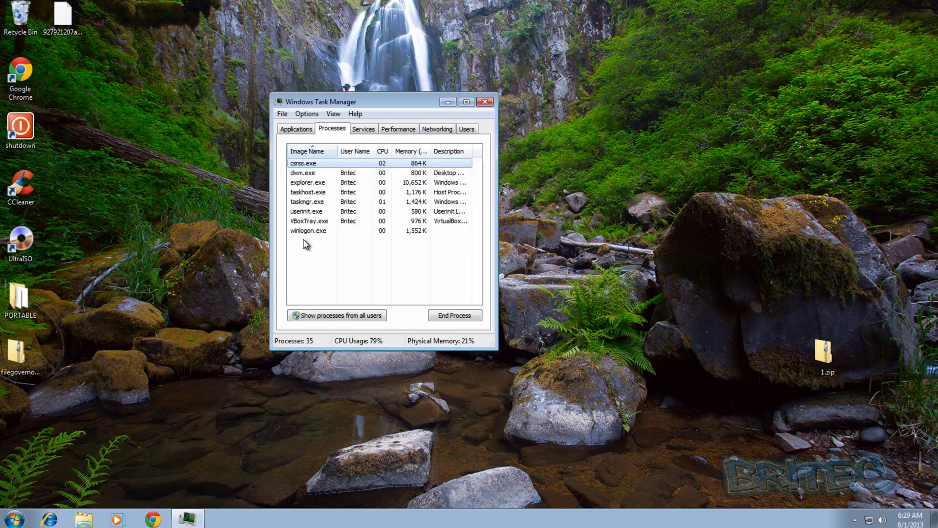
pyautogui.click(484, 102)
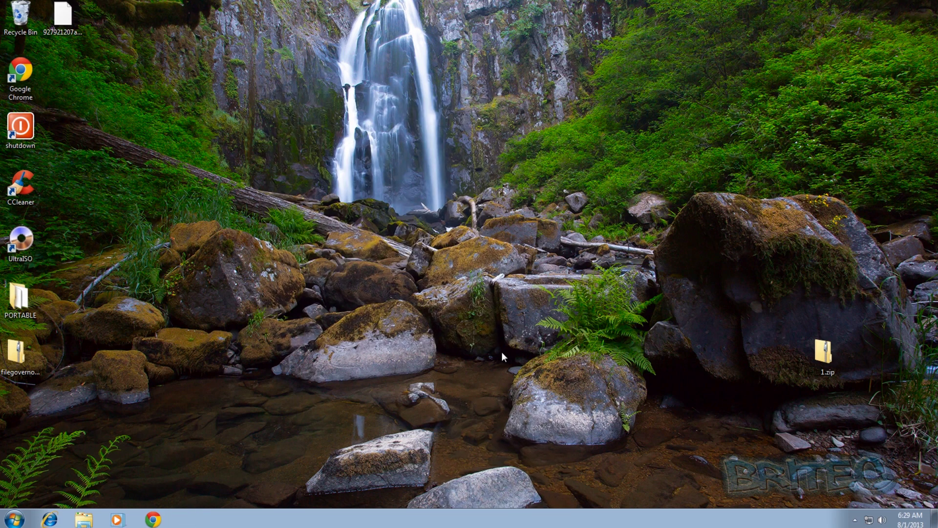